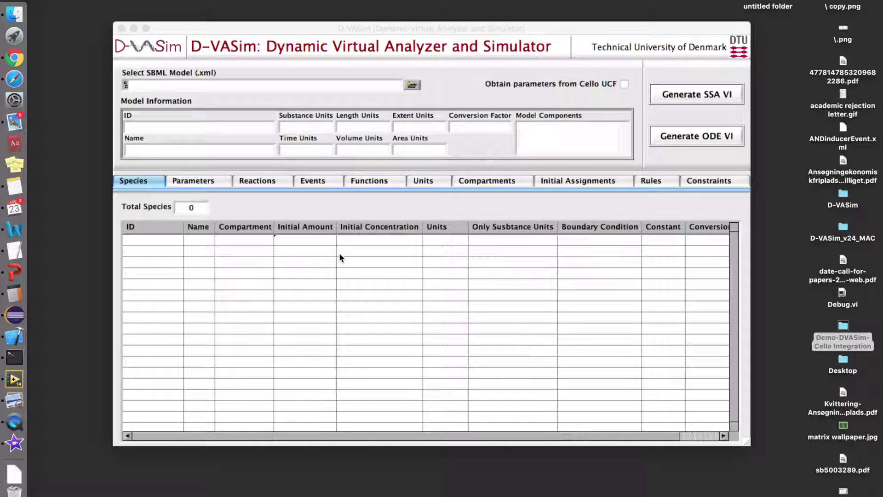
Review the D-VASim-Cello integration flowchart in Preview and return to the D-VASim window
right_click(15, 401)
click(84, 349)
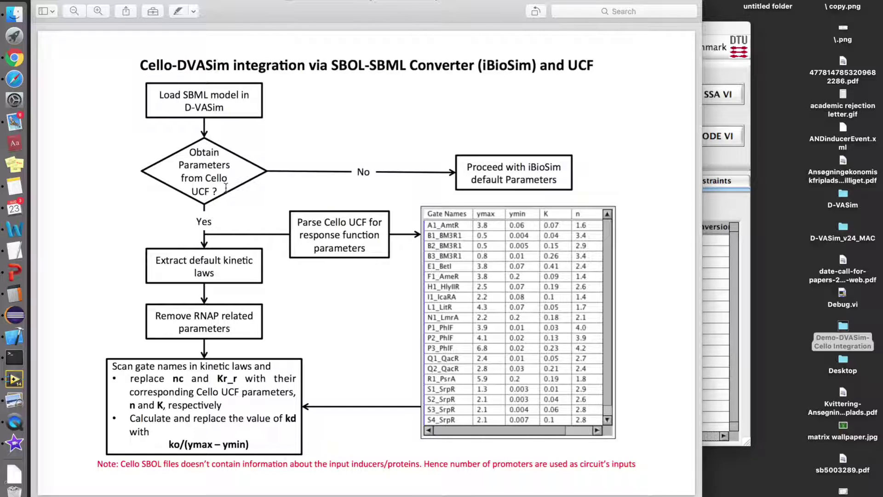
click(725, 73)
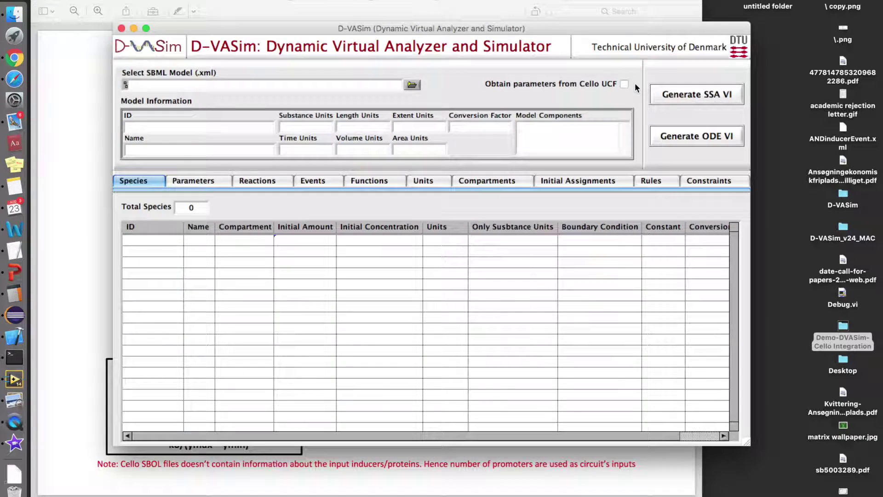
click(580, 8)
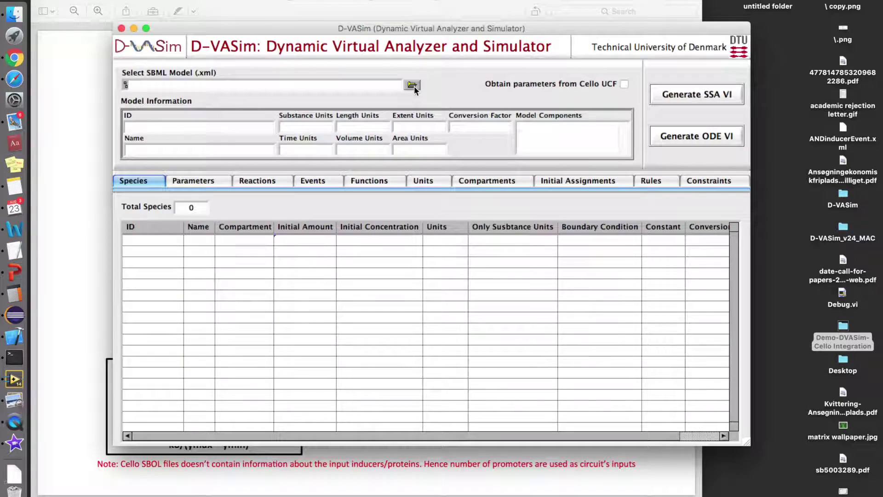
Load the SBML model sbml25_A000_PCOMPLETE_module from the Demo-DVASim-Cello Integration folder on the Desktop
click(414, 86)
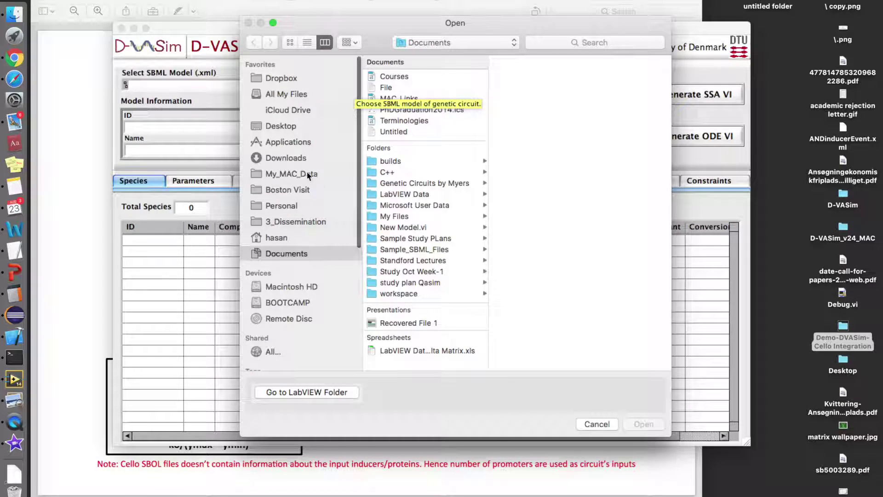
click(297, 125)
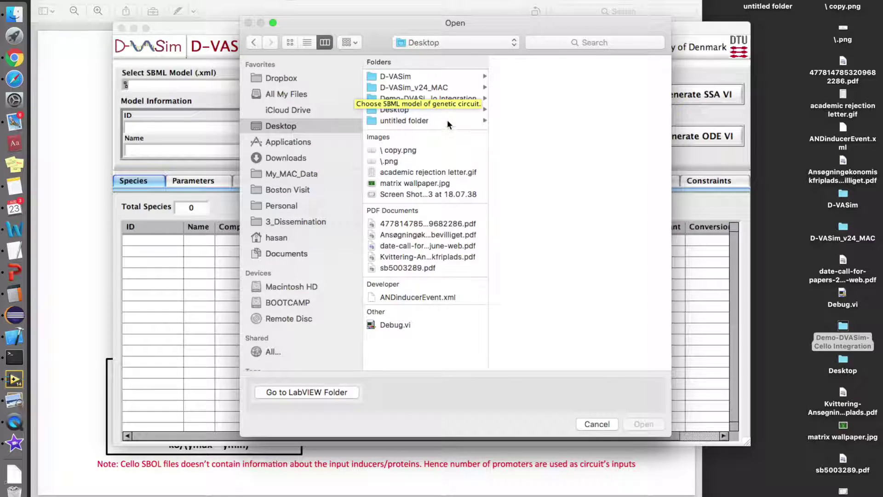
click(472, 95)
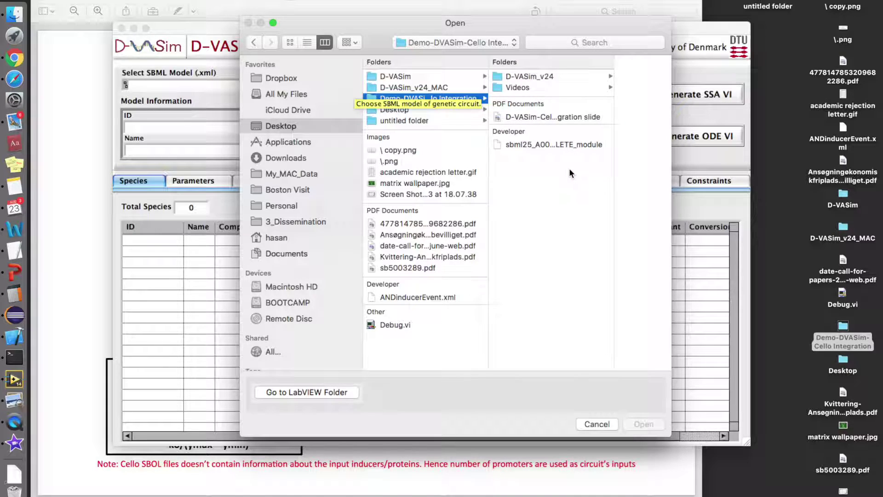
double_click(567, 143)
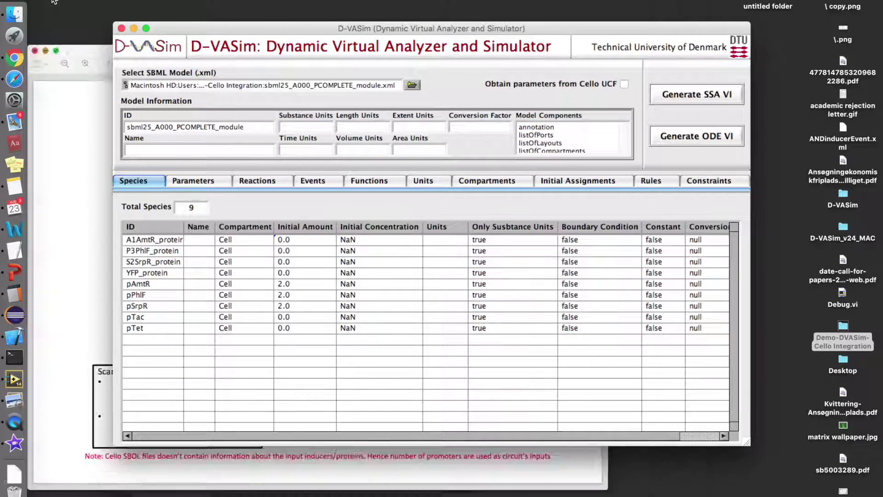
Show aac7341.full.pdf beside the D-VASim window and compare its circuit diagrams with the model's species list
drag(306, 30, 422, 55)
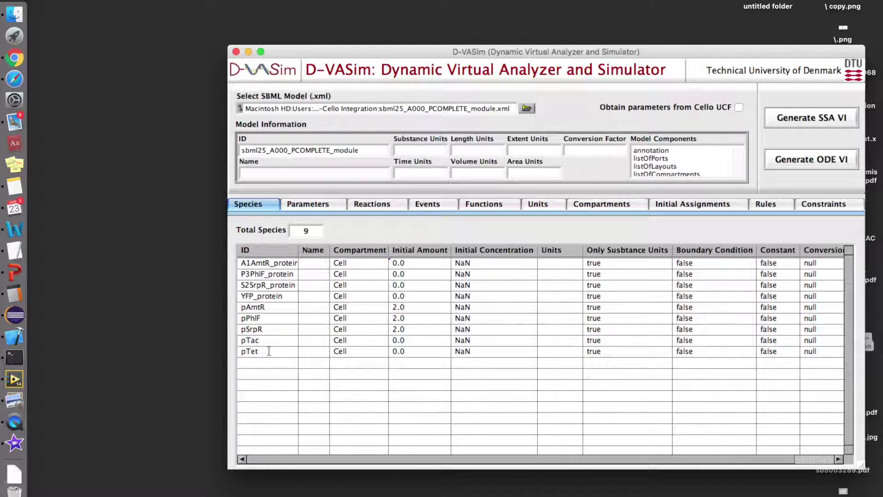
right_click(14, 400)
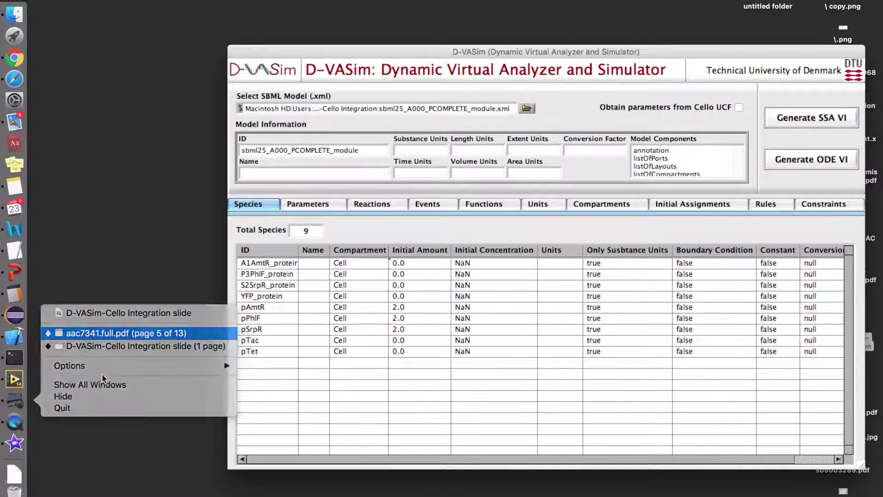
click(113, 333)
drag(200, 16, 161, 21)
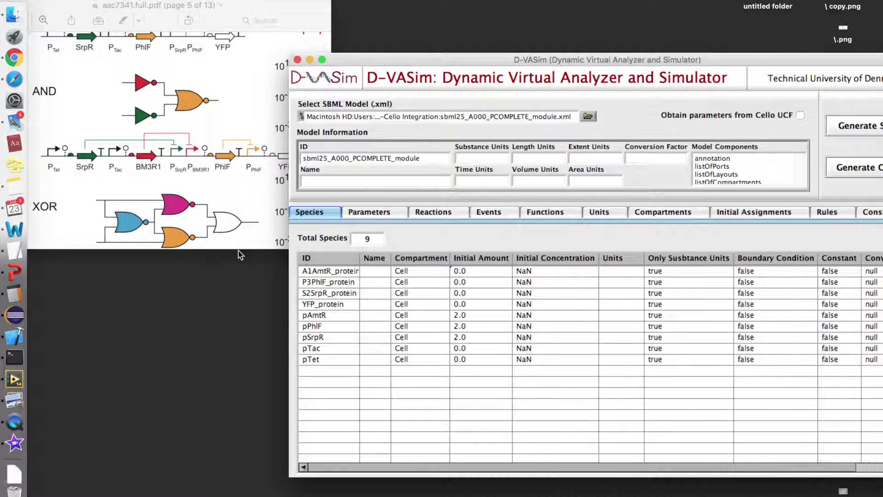
drag(377, 61, 344, 68)
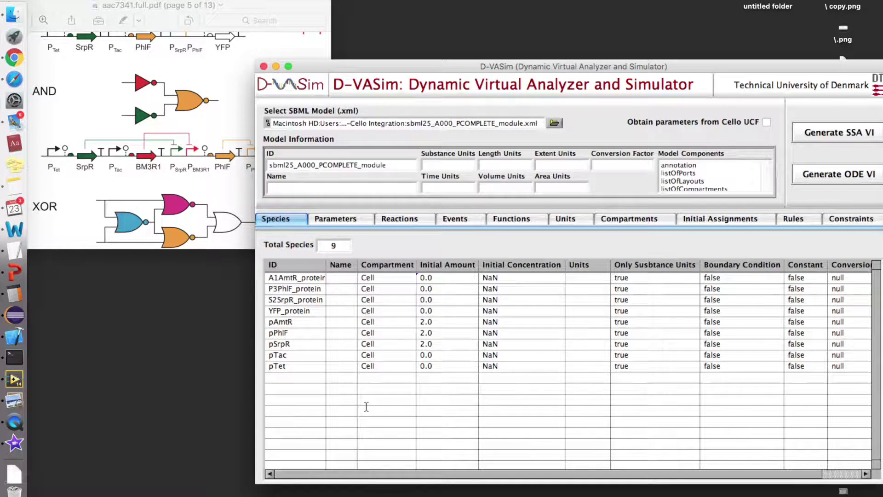
click(311, 280)
drag(361, 66, 266, 56)
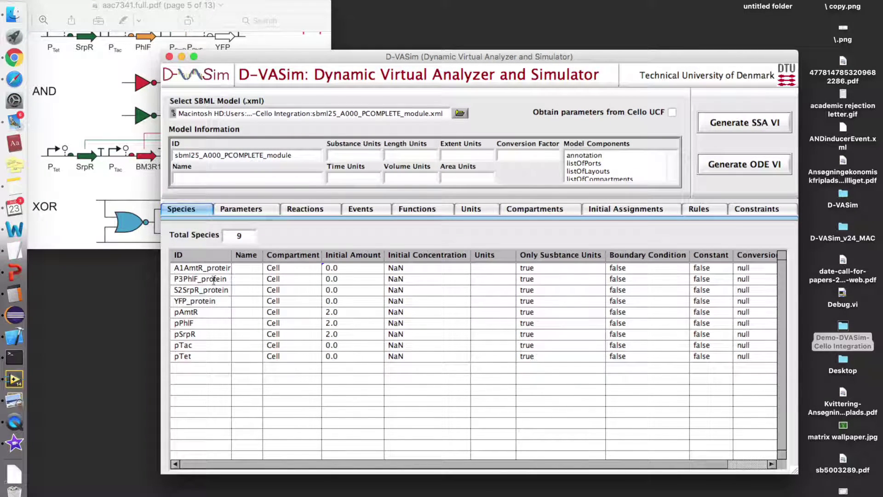
Examine the model's parameters, and its reactions with their kinetic laws in the Reaction Math table
click(239, 211)
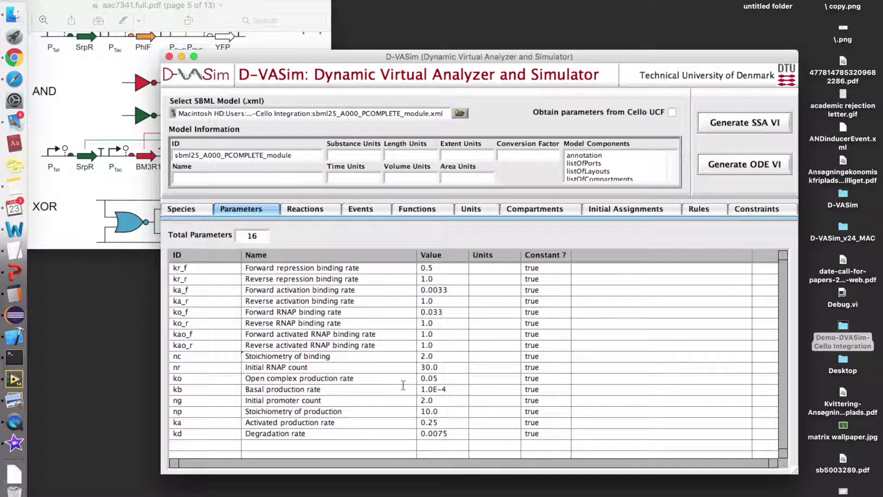
click(322, 212)
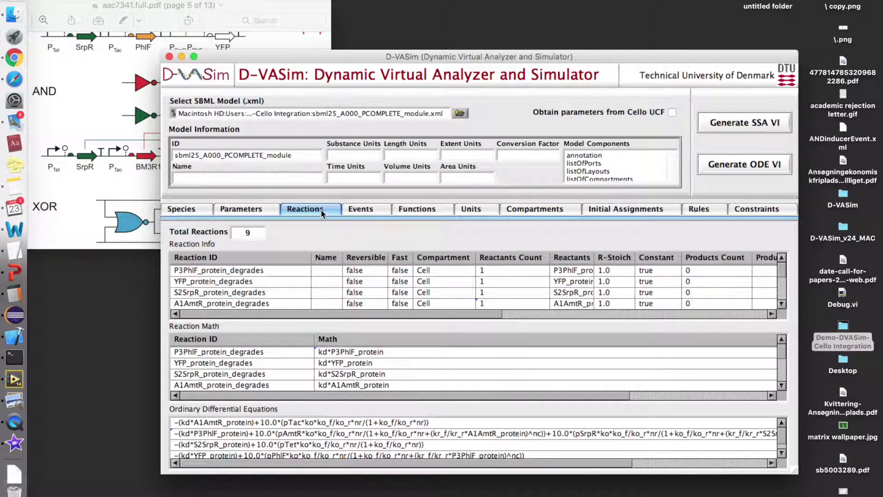
click(781, 355)
drag(780, 356, 782, 361)
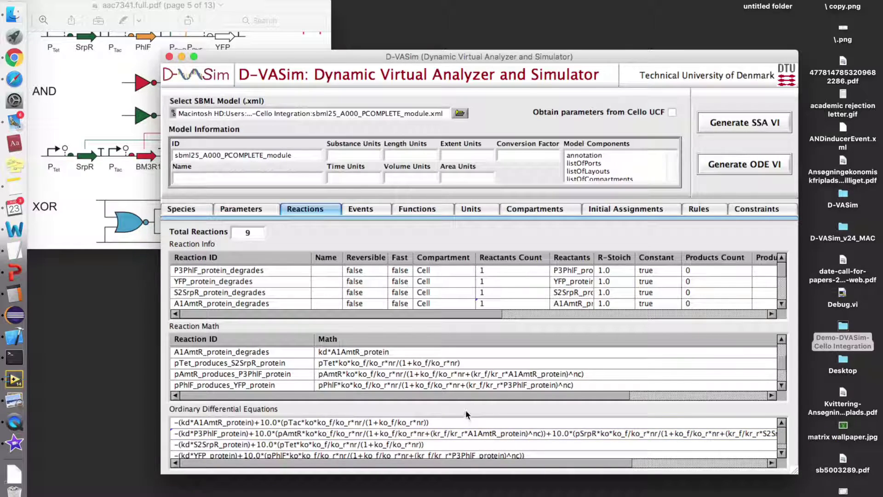
Enable obtaining parameters from the Cello UCF and generate the SSA virtual instrument
click(674, 114)
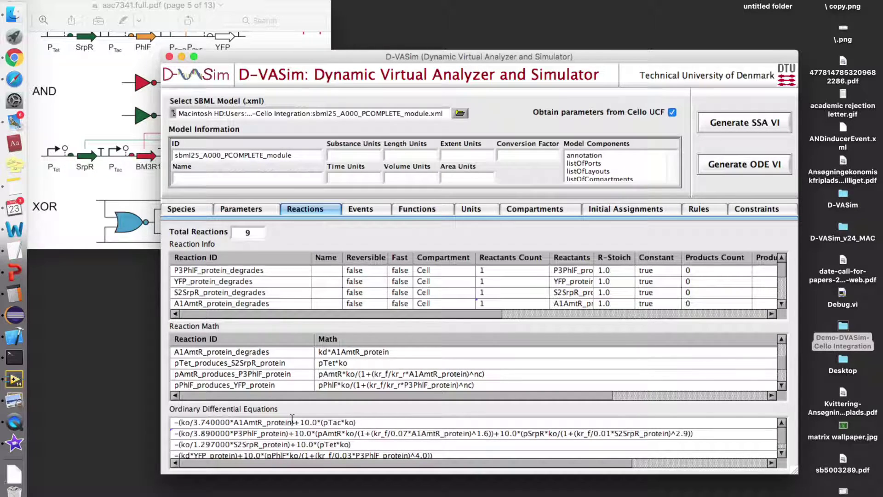
drag(578, 56, 551, 60)
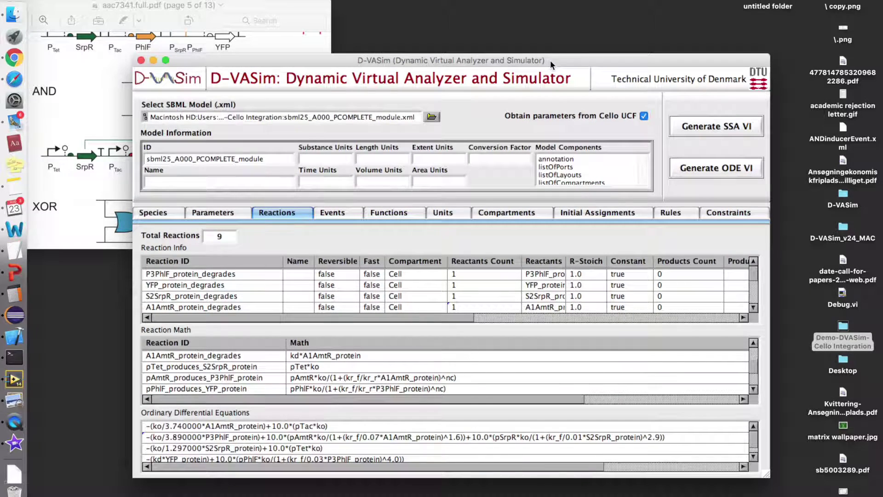
click(735, 128)
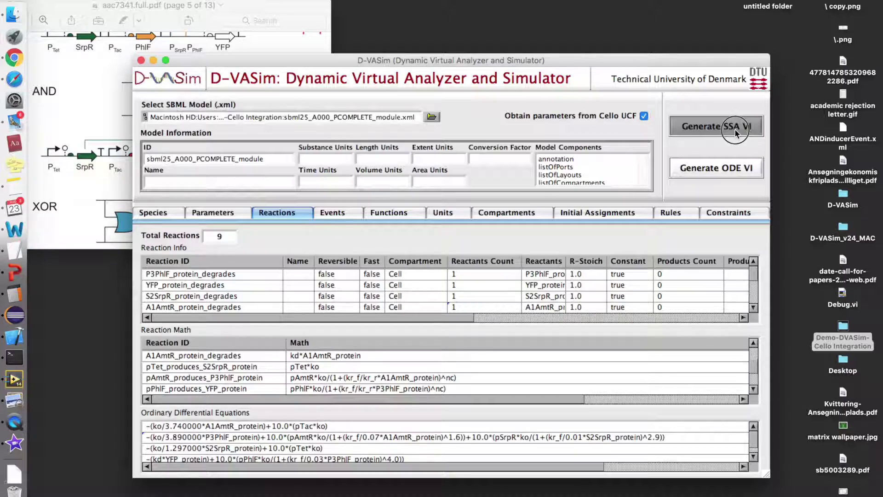
click(67, 9)
click(42, 7)
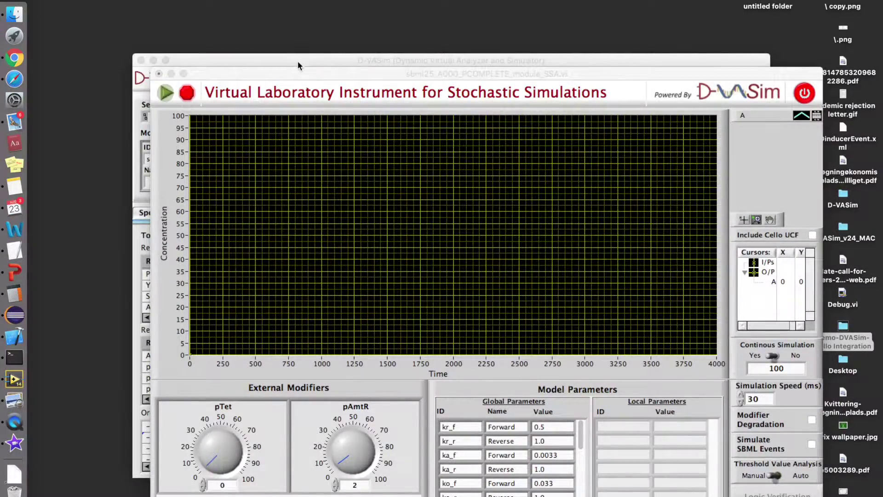
Minimise the main D-VASim window and start the stochastic simulation in the generated SSA instrument
drag(298, 60, 293, 50)
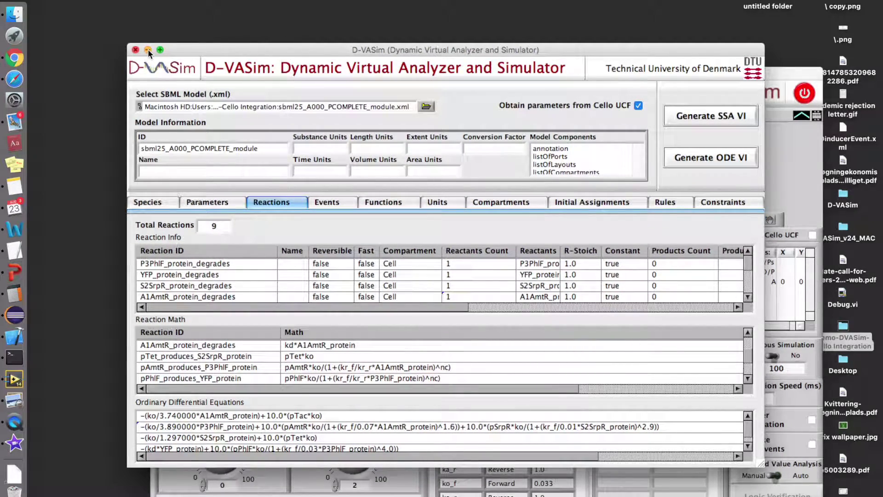
click(147, 49)
double_click(394, 74)
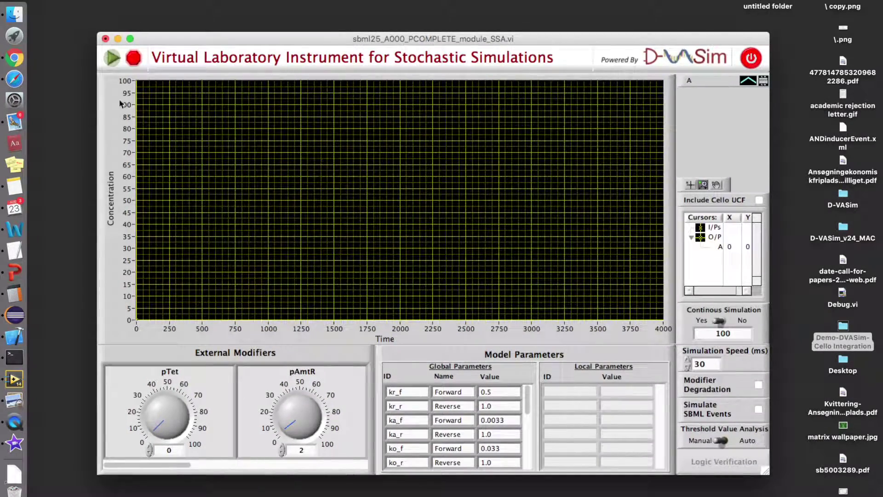
click(110, 64)
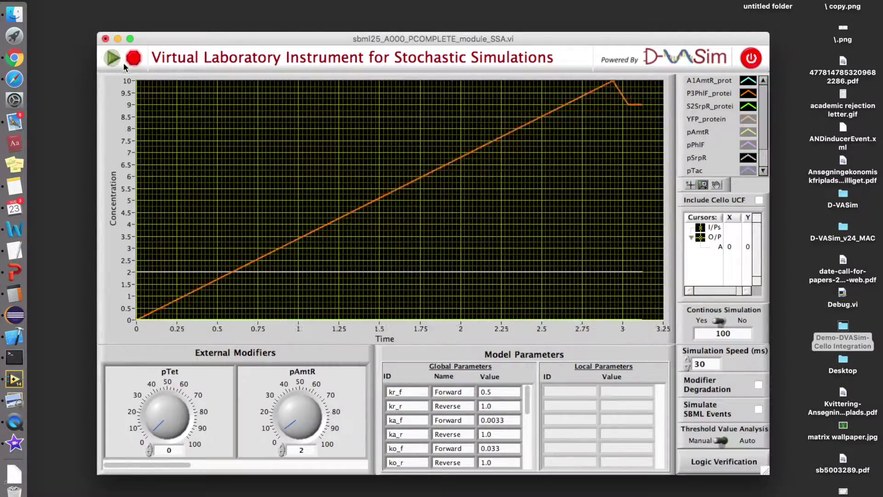
Make the YFP_protein and pAmtR plots visible and recolor the pAmtR trace magenta
right_click(704, 118)
click(723, 123)
right_click(699, 132)
click(717, 136)
right_click(706, 133)
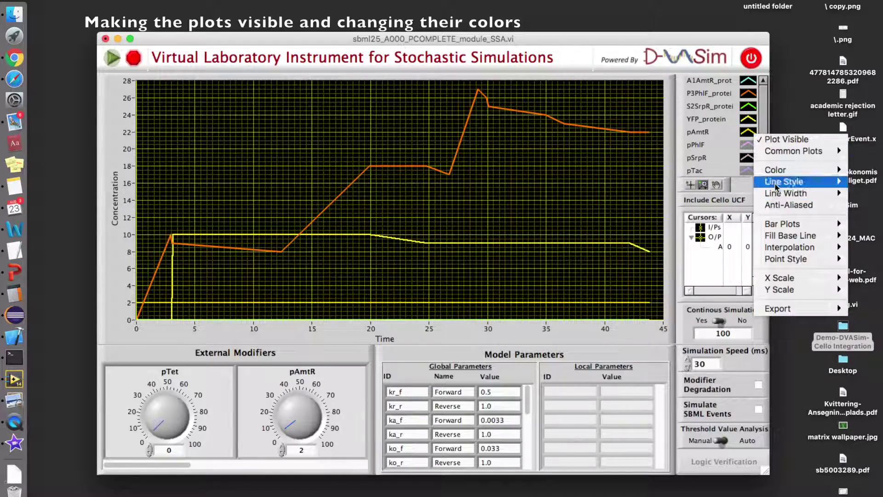
mouse_move(732, 170)
click(688, 179)
Make the pPhlF, pTac and last remaining legend plots visible and change the last one's trace color
right_click(754, 144)
click(783, 146)
right_click(748, 170)
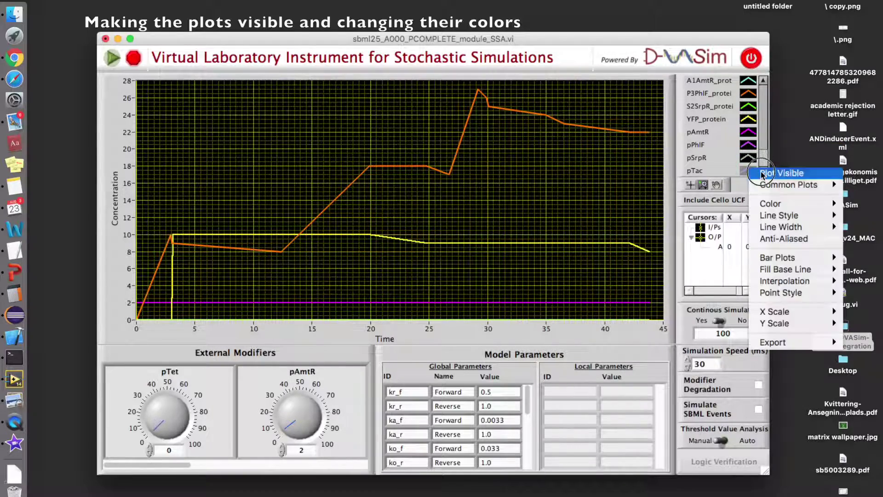
click(777, 173)
scroll(718, 124, down, 2)
right_click(749, 157)
click(778, 161)
right_click(748, 157)
mouse_move(767, 190)
click(643, 250)
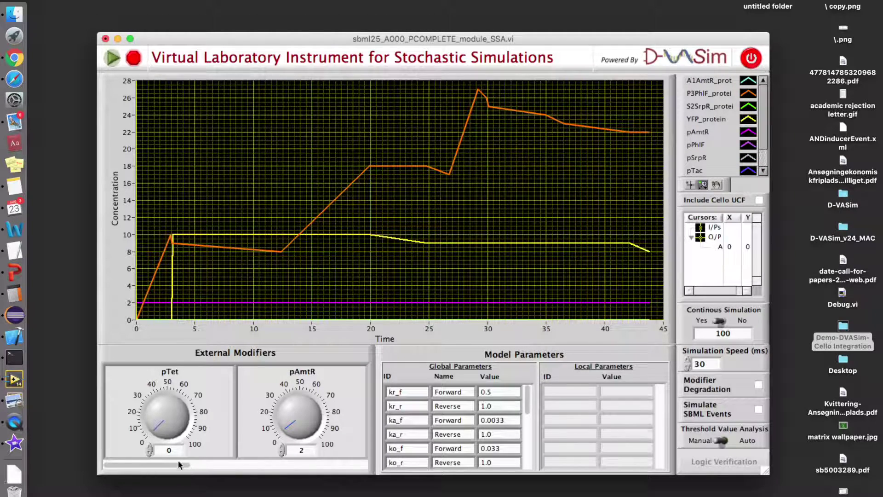
Keep only pTet and pTac as external input controls by removing the other species, and rerun the simulation
mouse_move(173, 465)
mouse_down()
mouse_move(341, 464)
mouse_move(157, 465)
mouse_up()
drag(487, 244, 364, 264)
drag(451, 253, 363, 267)
drag(486, 244, 406, 273)
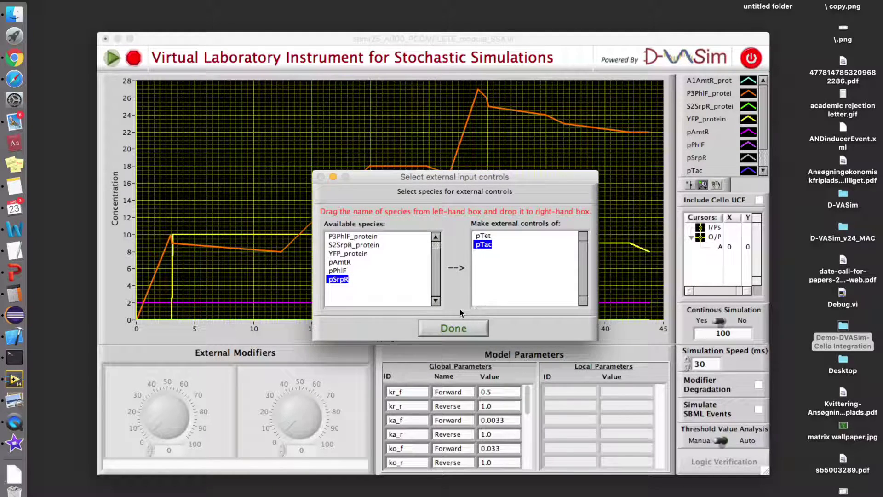
click(469, 330)
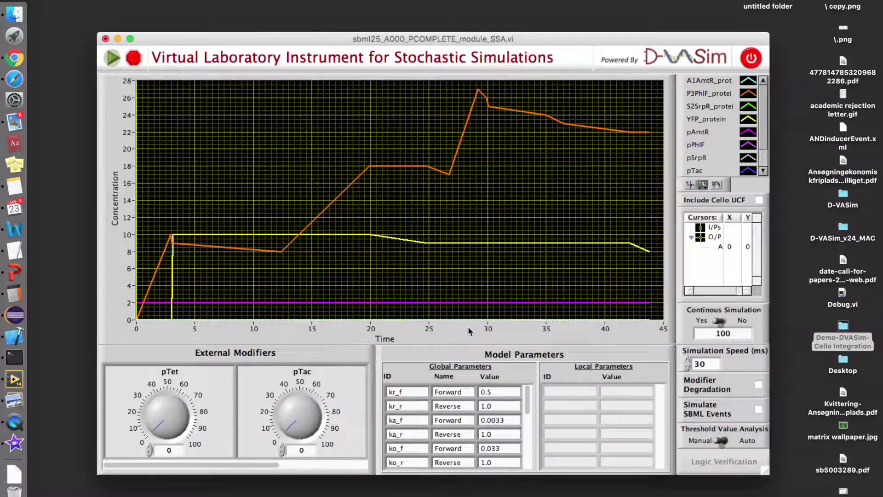
click(113, 59)
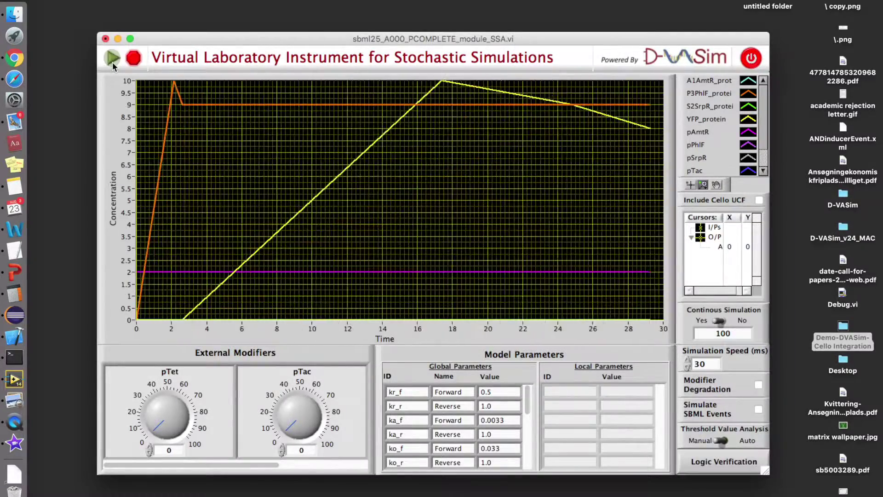
Place aac7341.full.pdf beside the running simulation to compare the plots with the circuit diagrams
drag(320, 42, 300, 21)
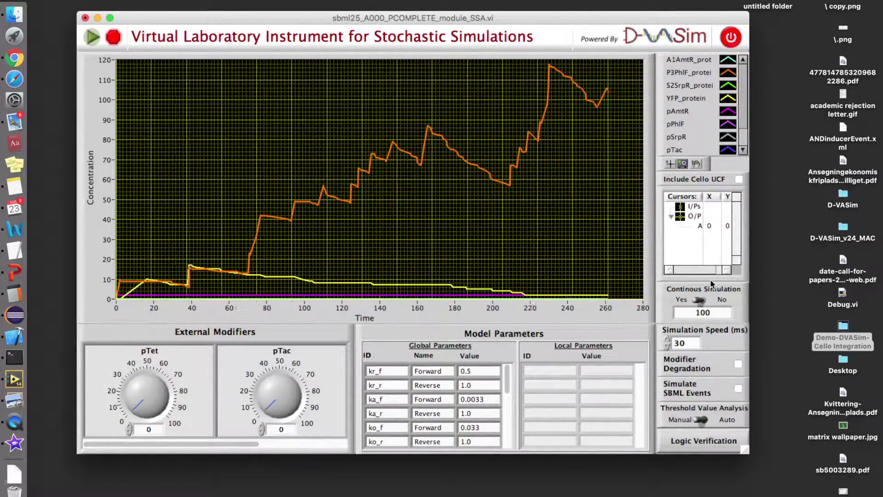
drag(339, 22, 454, 37)
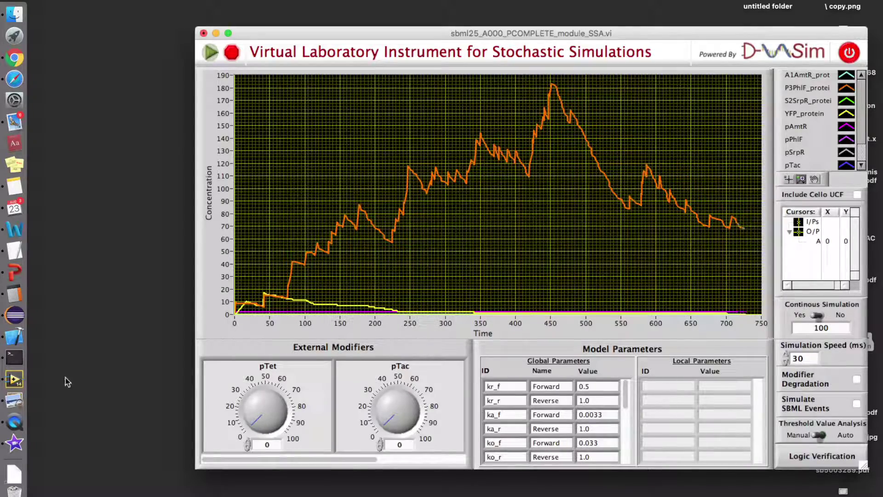
click(14, 399)
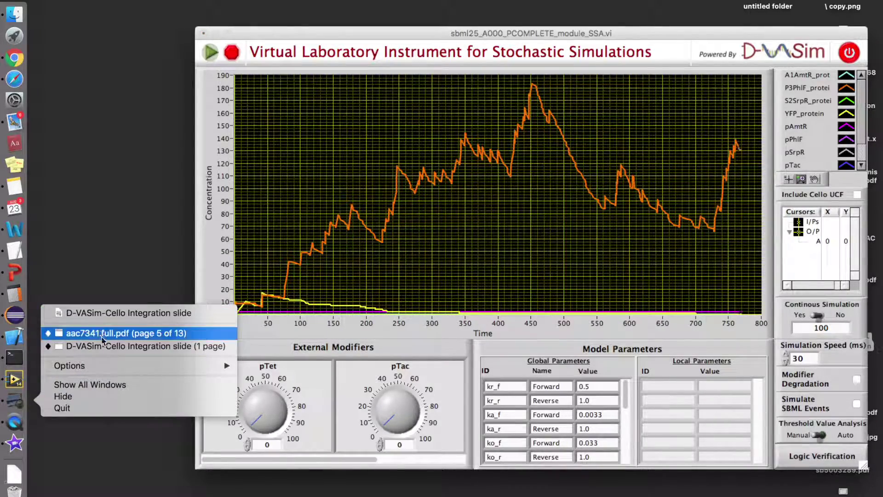
click(171, 339)
drag(267, 7, 243, 2)
mouse_move(361, 29)
mouse_down()
mouse_move(374, 35)
mouse_move(368, 28)
mouse_up()
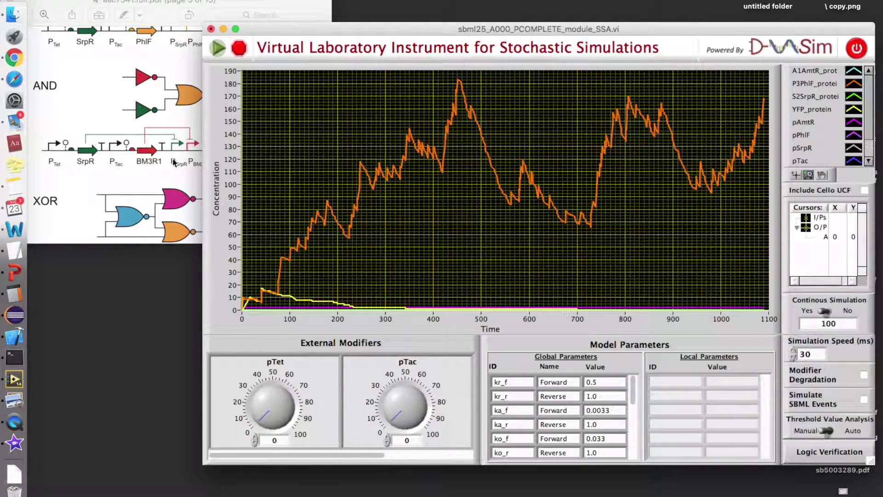
Raise the pTac input to about 3.5 in the running simulation and shift its window clear of the desktop edge
drag(392, 423, 395, 419)
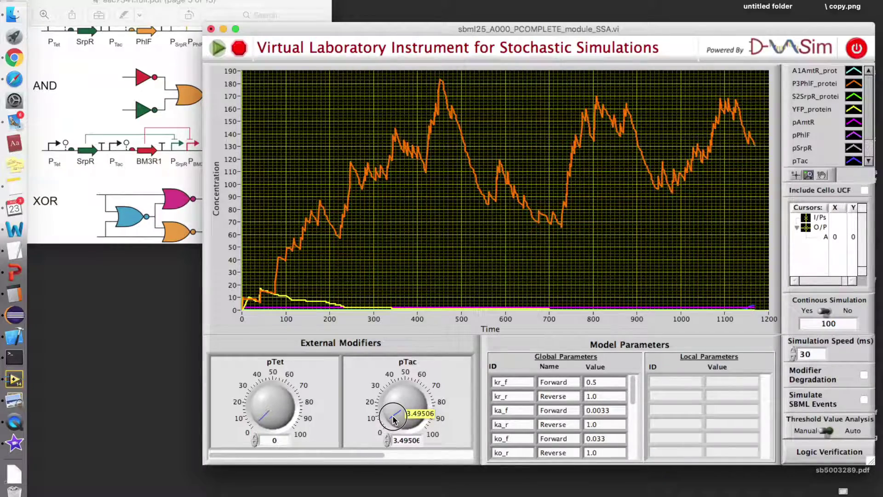
drag(745, 27, 719, 31)
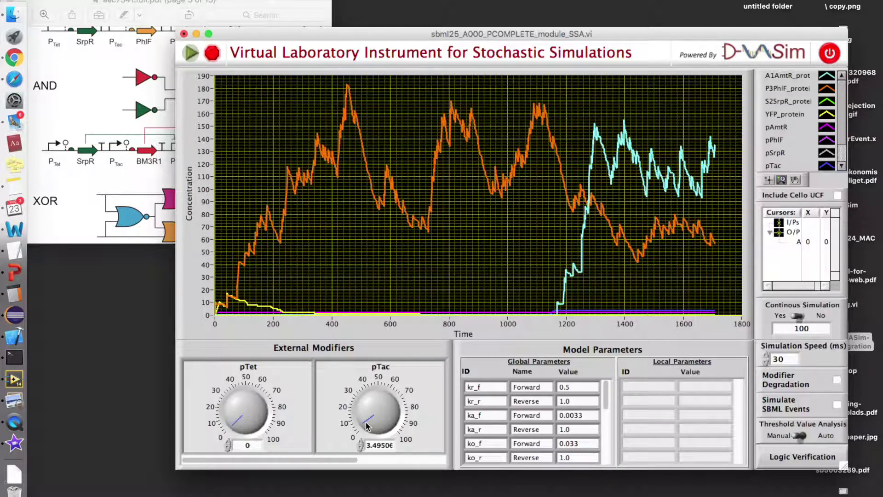
Return the pTac input to 0 and raise the pTet input to about 4.2
click(367, 426)
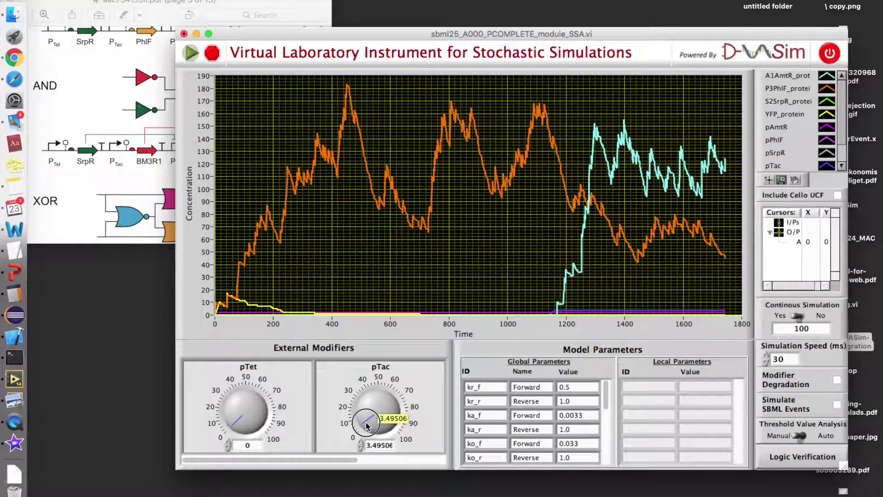
drag(367, 426, 371, 429)
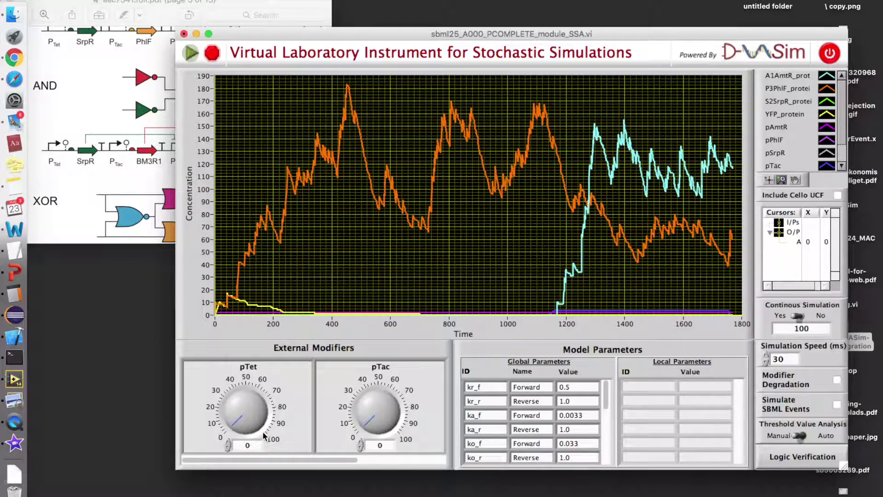
click(233, 423)
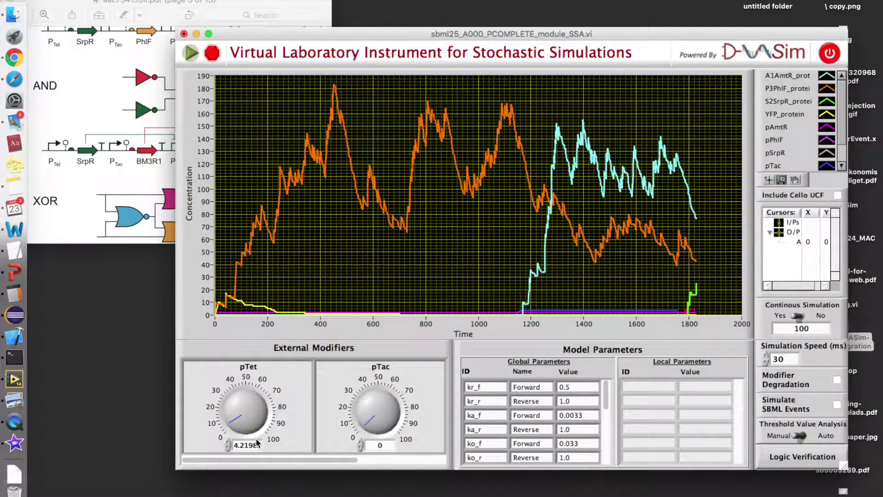
Check the circuit diagrams in aac7341.full.pdf, and raise the pTac input to about 5.17 with pTet still on
drag(229, 4, 207, 7)
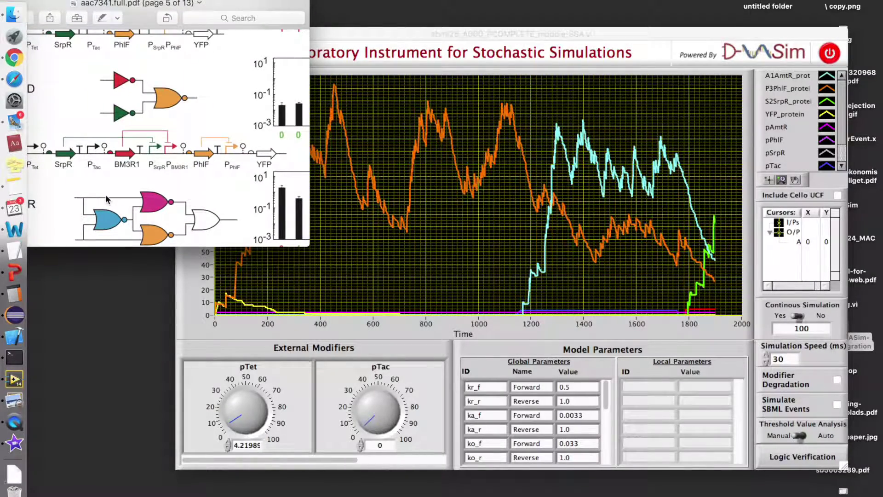
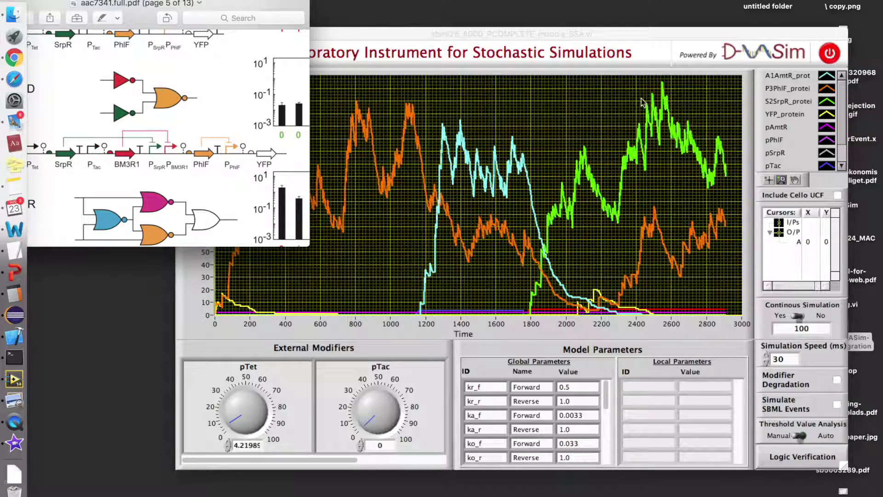
click(668, 47)
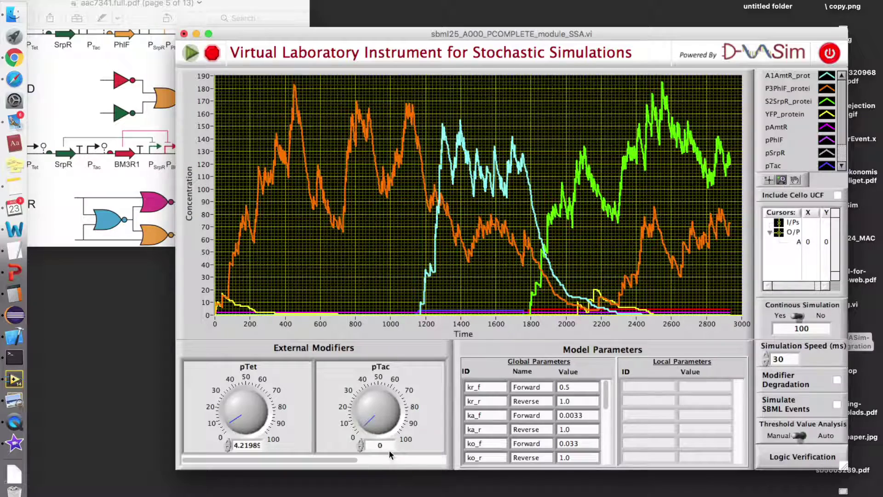
click(367, 427)
drag(367, 427, 364, 426)
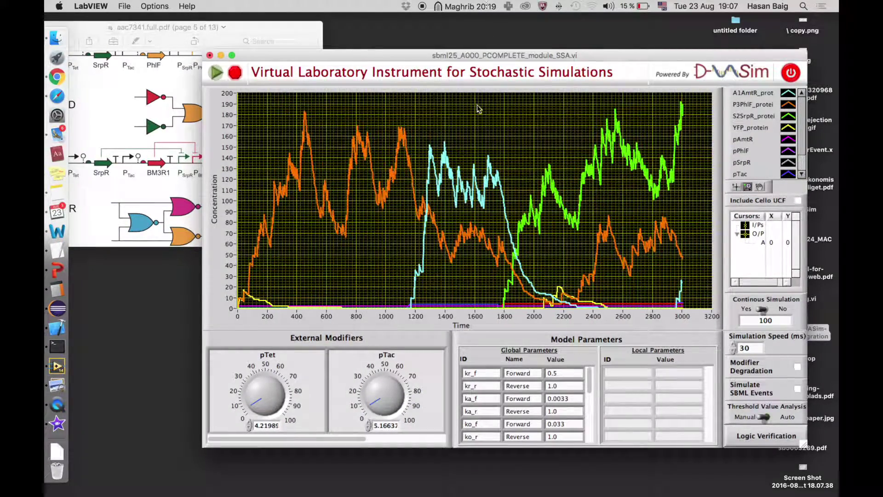
Set the simulation speed to 1 ms
click(755, 346)
double_click(755, 346)
text(1)
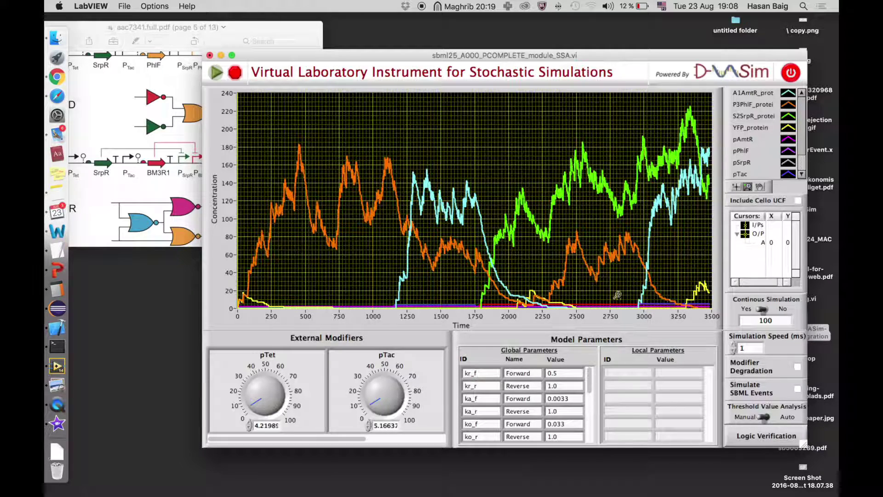
Close aac7341.full.pdf and reposition the simulation window on the desktop
click(88, 34)
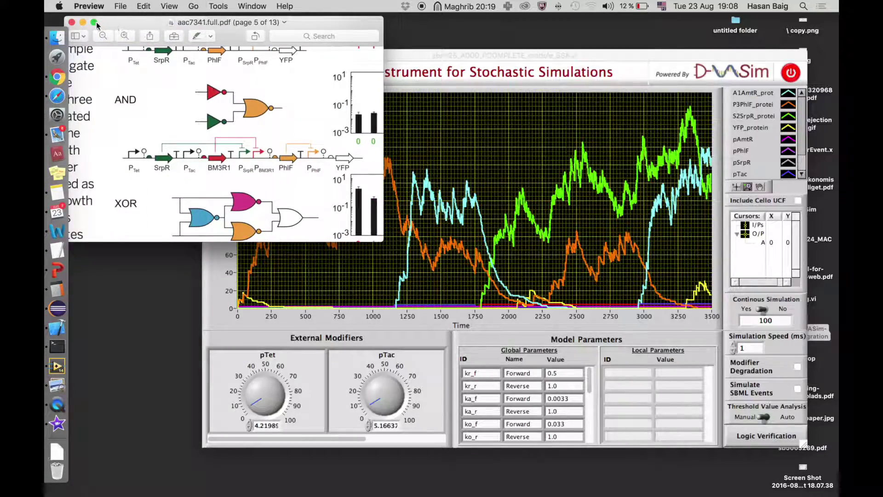
click(74, 27)
drag(368, 57, 311, 53)
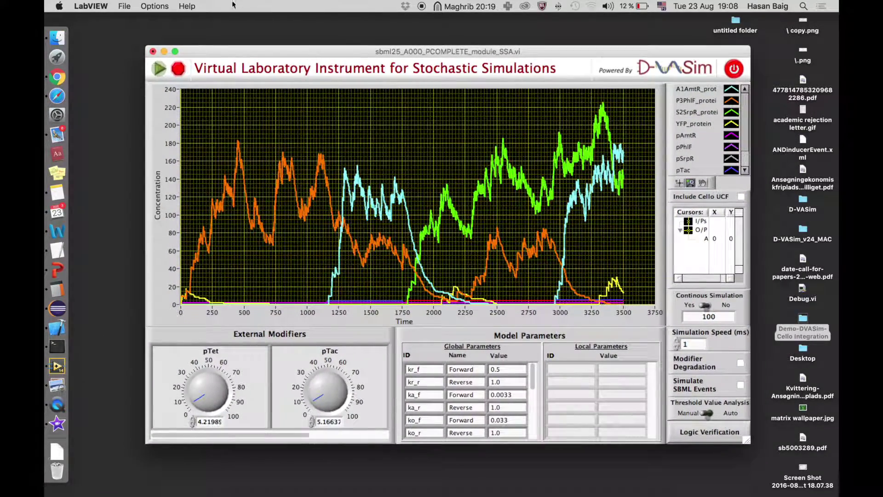
Examine the simulation's analog and digital waveforms using a circuit threshold value of 3, and close the waveform window
click(155, 6)
click(166, 31)
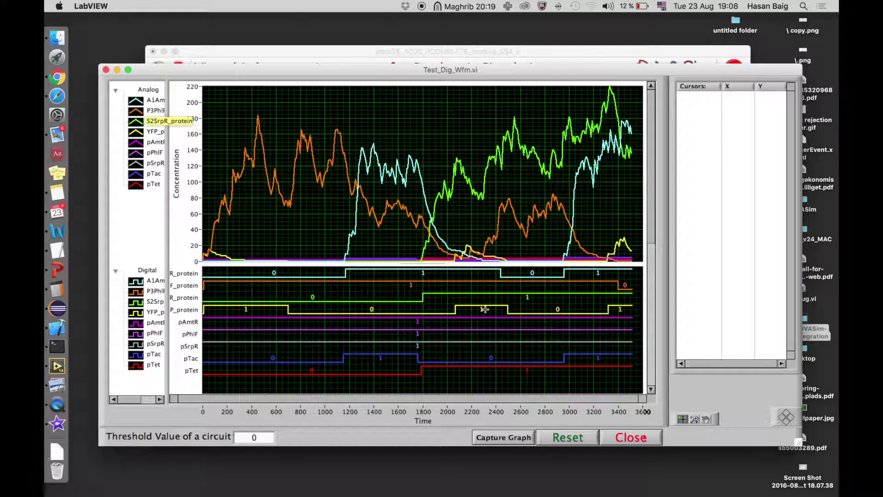
click(238, 438)
click(580, 445)
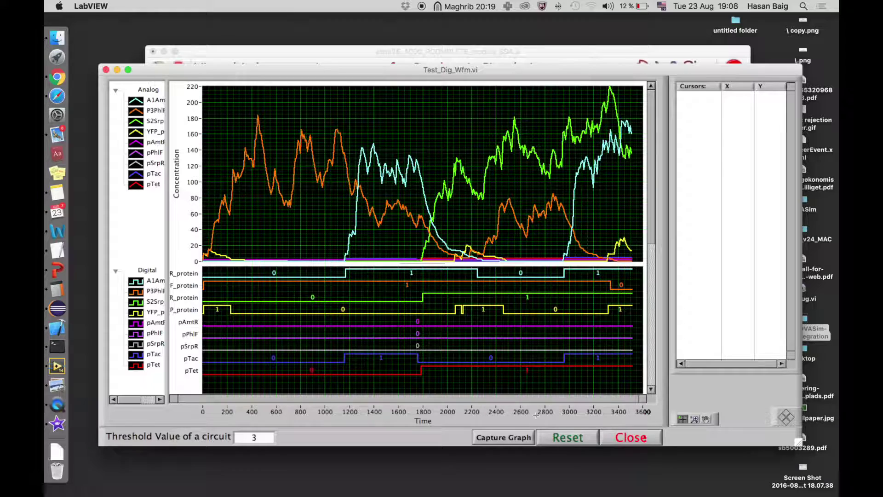
click(631, 438)
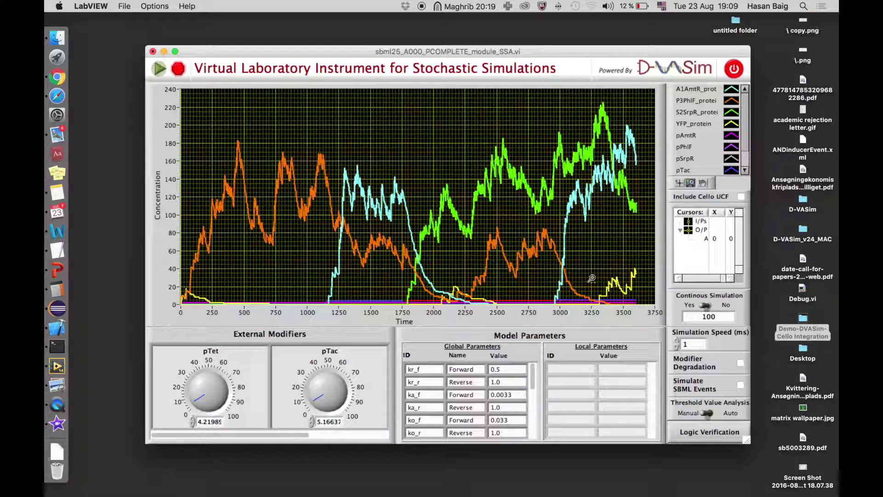
Start logic verification of the simulated circuit and select YFP_protein as the output species
drag(253, 49, 234, 44)
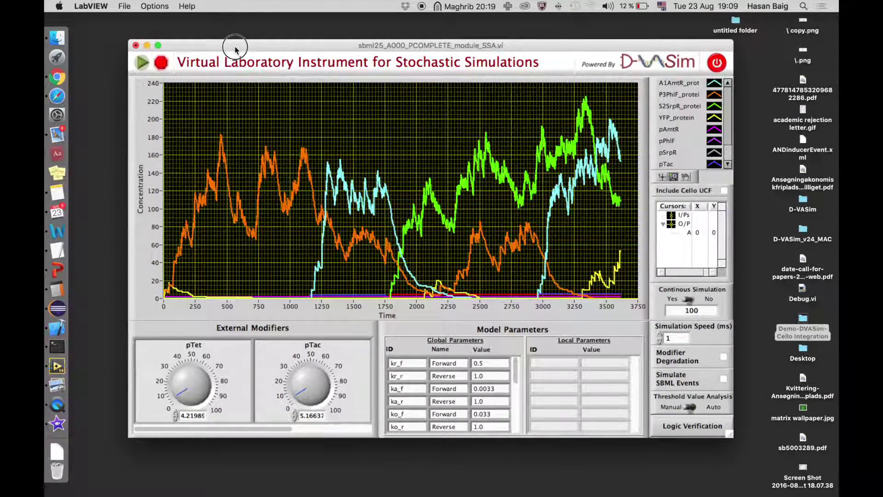
click(696, 433)
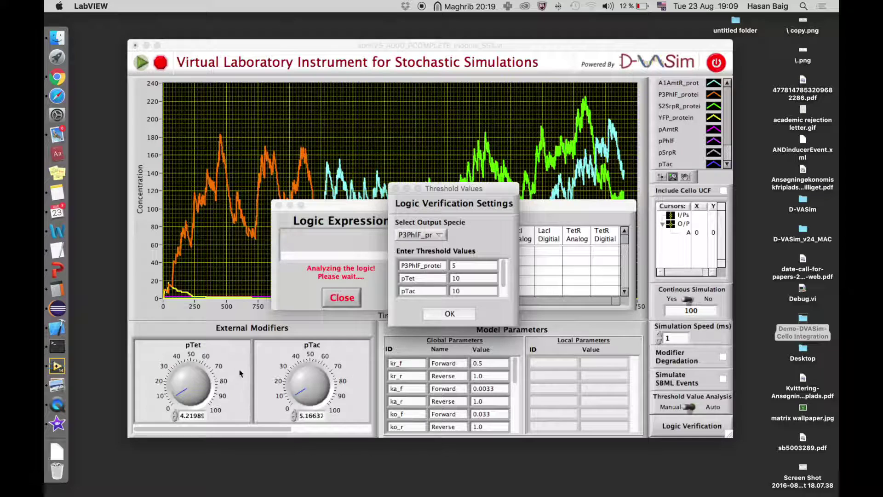
click(435, 236)
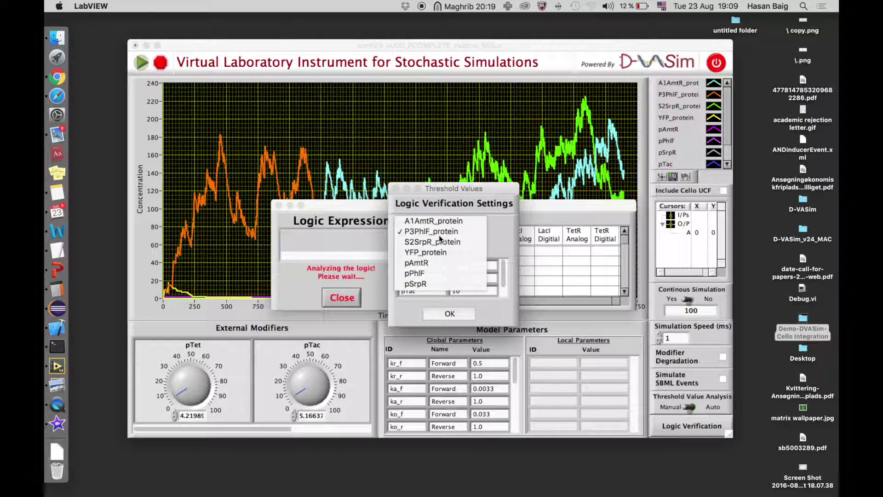
click(424, 256)
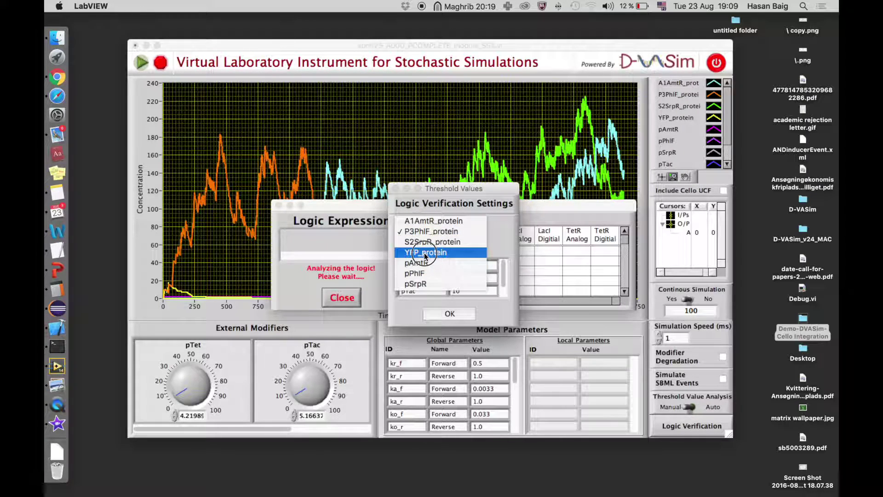
Set the threshold values of YFP_protein, pTet and pTac to 3 and run the logic verification
click(456, 277)
text(3)
click(458, 290)
text(10)
click(477, 281)
double_click(468, 291)
text(3)
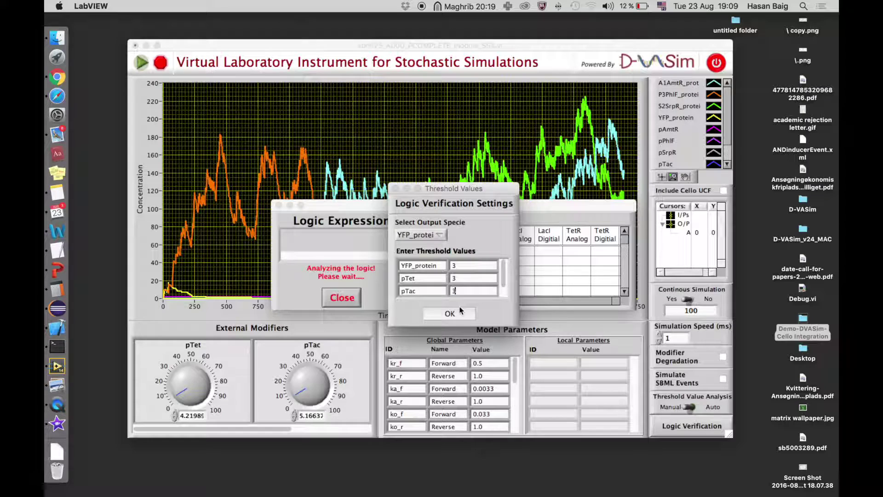
click(461, 314)
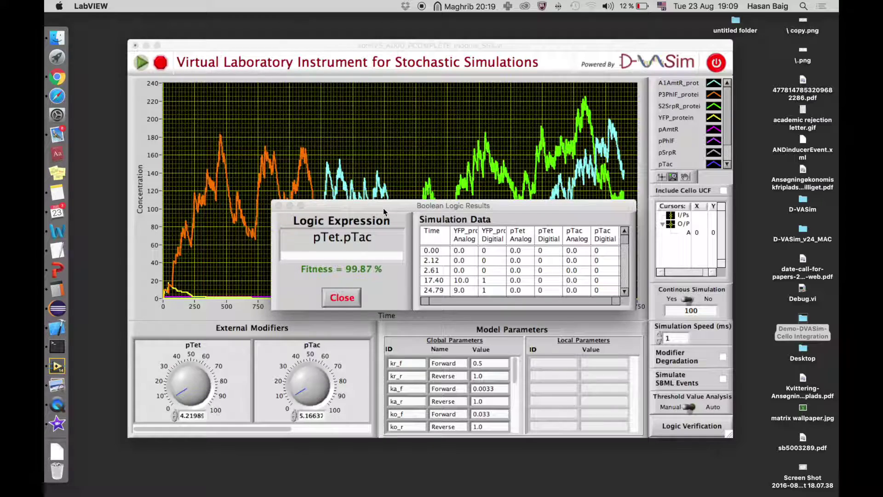
Move the Boolean Logic Results window off the plots to compare them with the logic expression, and close it
drag(384, 211, 385, 337)
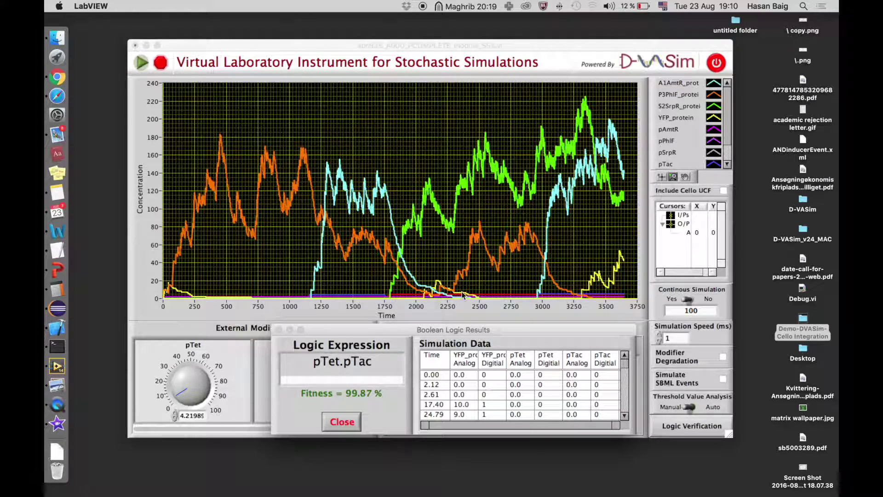
click(352, 422)
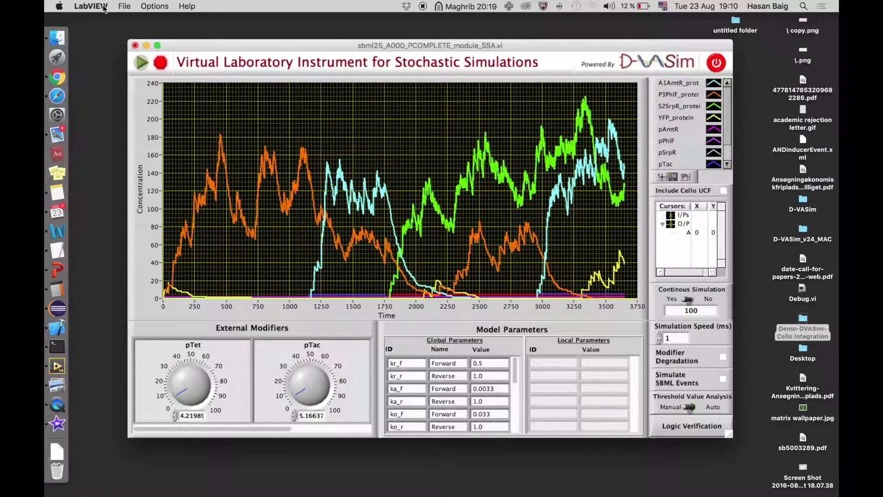
Reopen the digital waveform view, recompute the traces with a threshold of 3 to check the YFP output, and close it
click(157, 6)
click(177, 27)
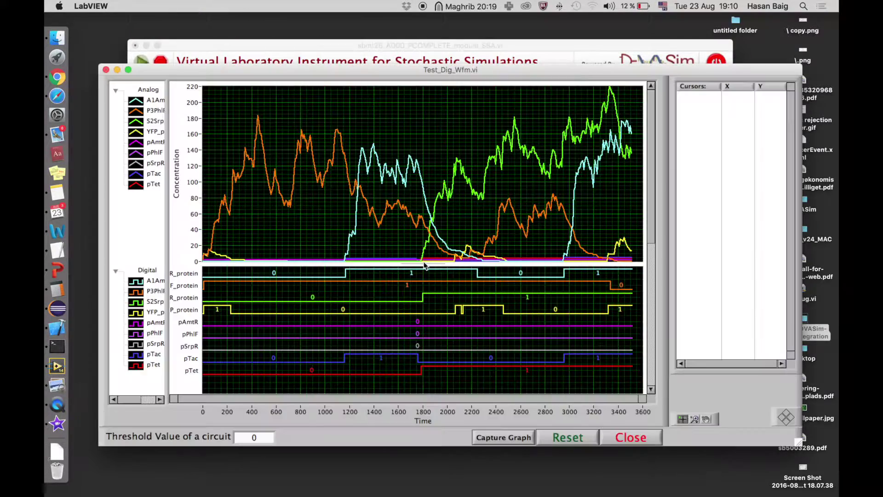
double_click(254, 437)
text(3)
click(562, 440)
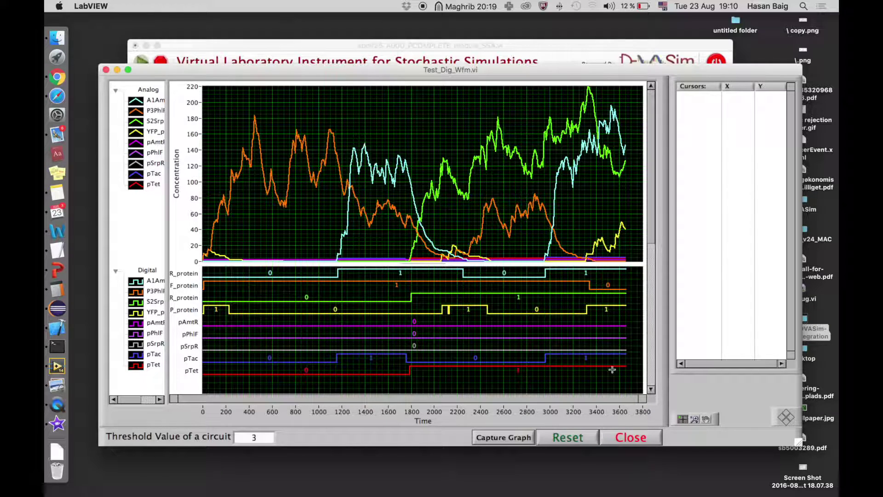
click(645, 443)
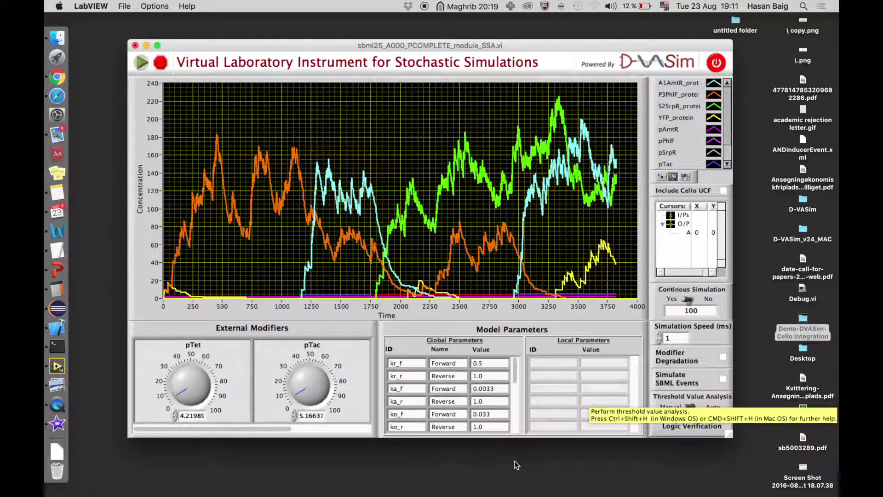
Plot the digital waveforms of the extended simulation with a circuit threshold of 3, and close the view
click(155, 6)
click(191, 30)
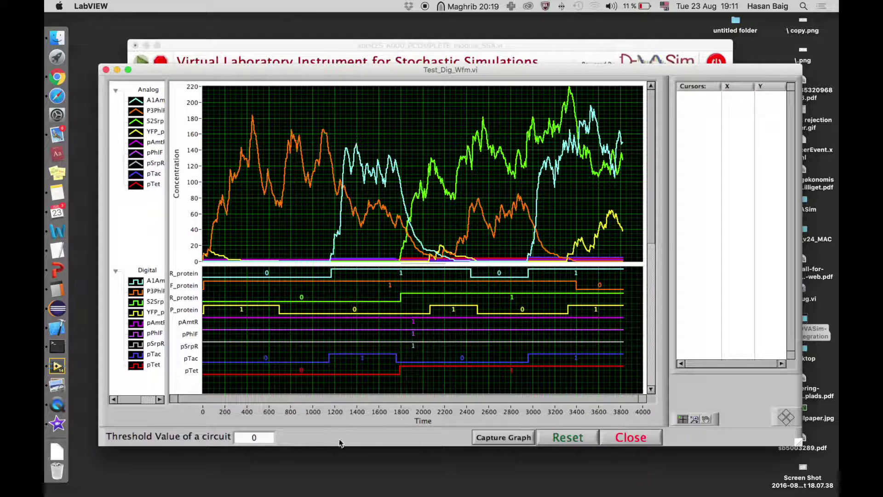
double_click(254, 437)
text(3)
key(Return)
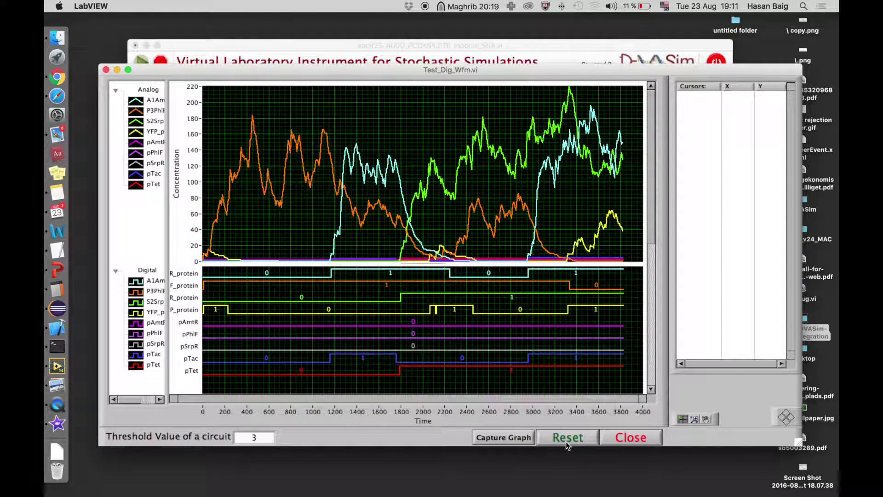
click(646, 437)
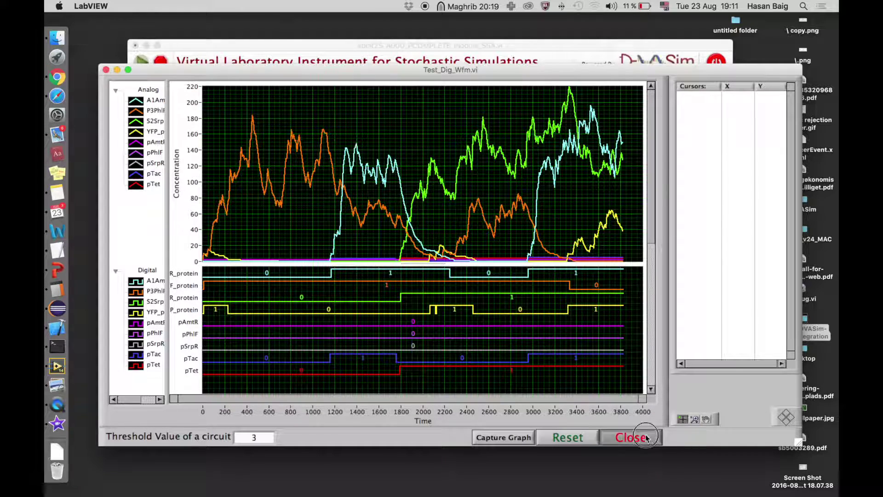